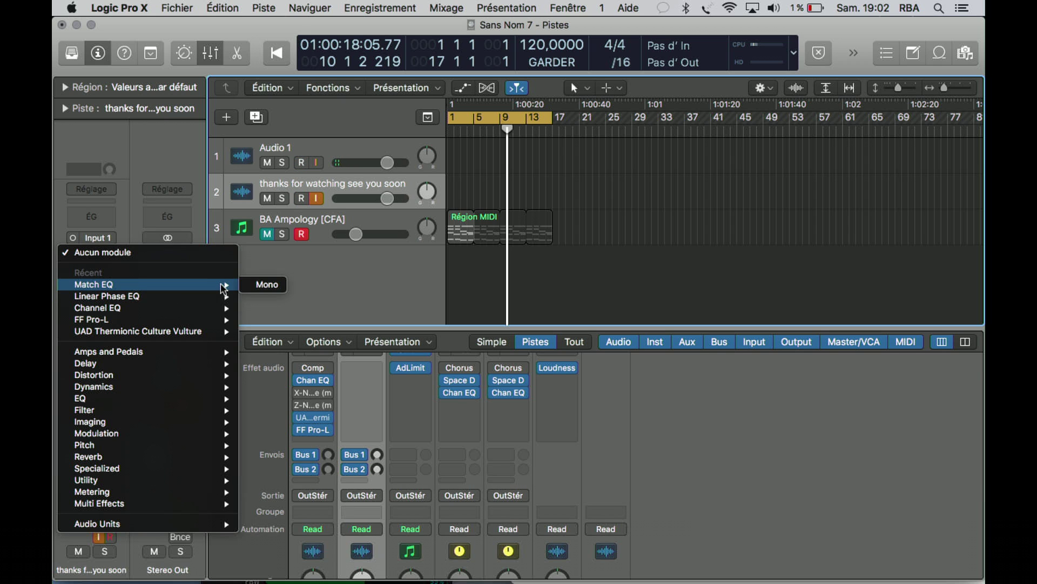
Step: Insert a mono Match EQ on the 'thanks for watching see you soon' track and enable Fade Extremes
click(262, 286)
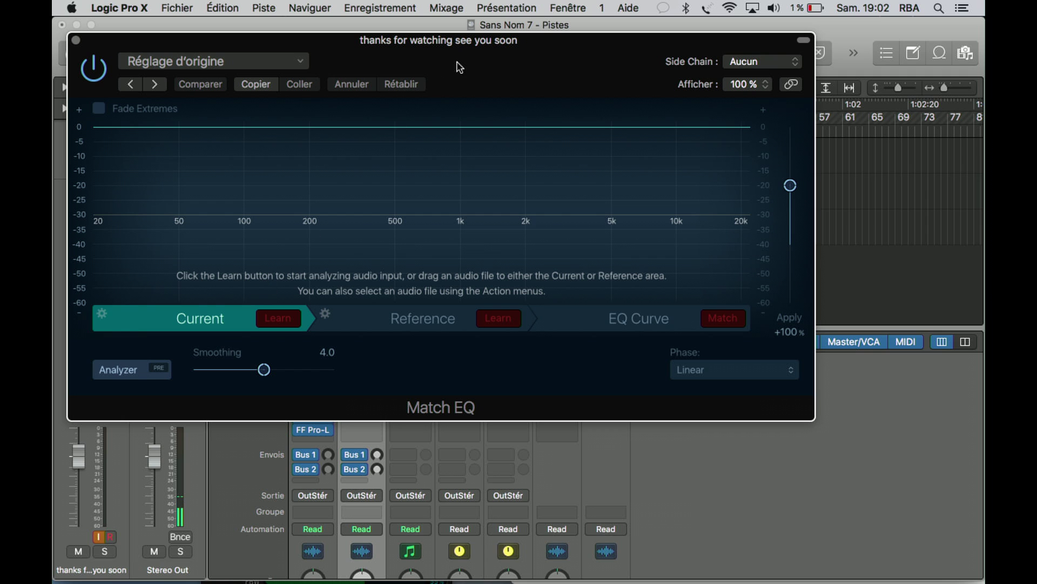
drag(414, 43, 445, 187)
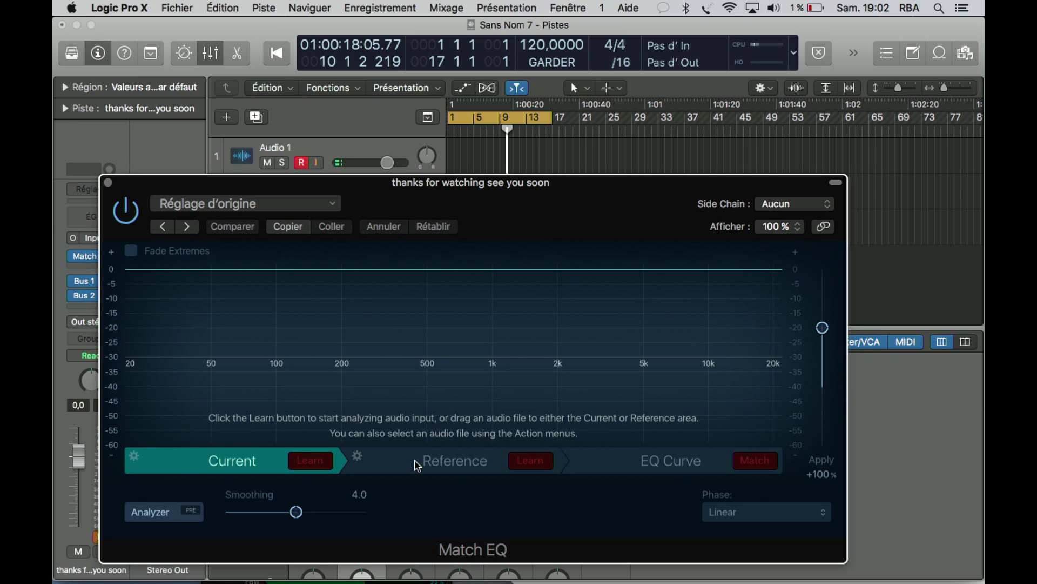
click(130, 250)
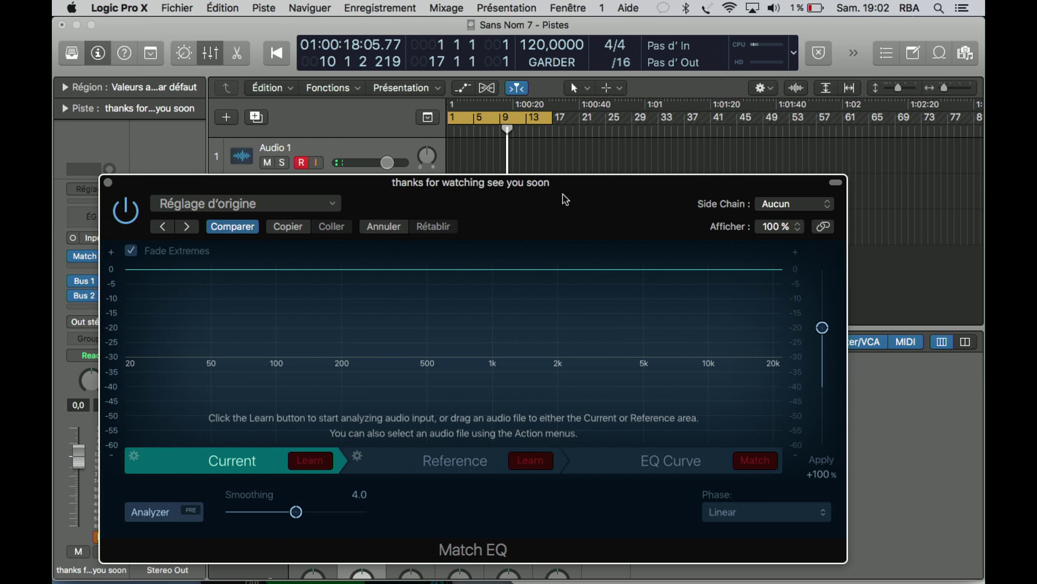
mouse_move(783, 580)
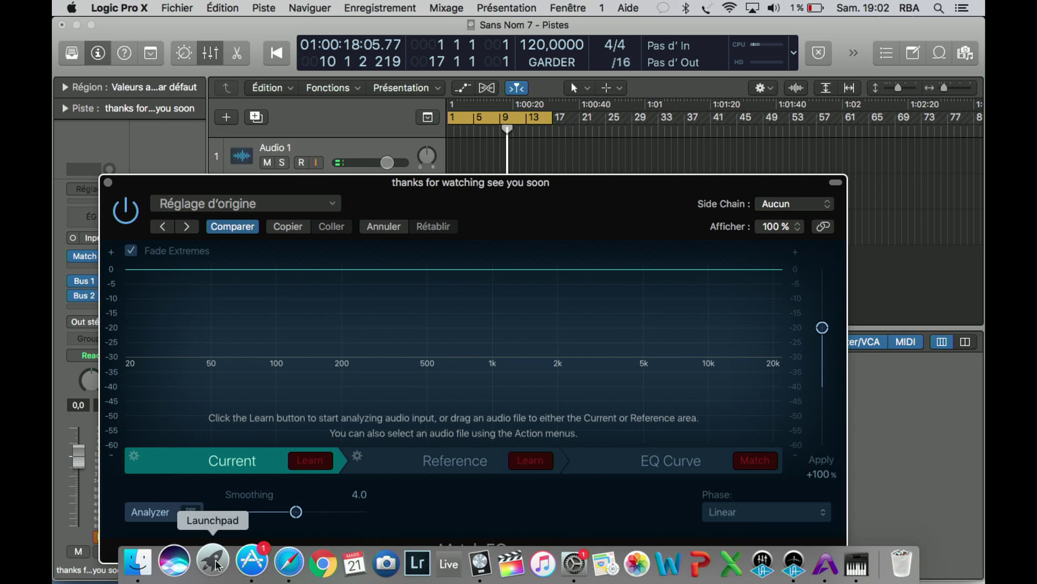
Step: Drag 5068328_Ride_with_You_Original_Mix.mp3 from Téléchargements onto Match EQ's Current area
click(156, 566)
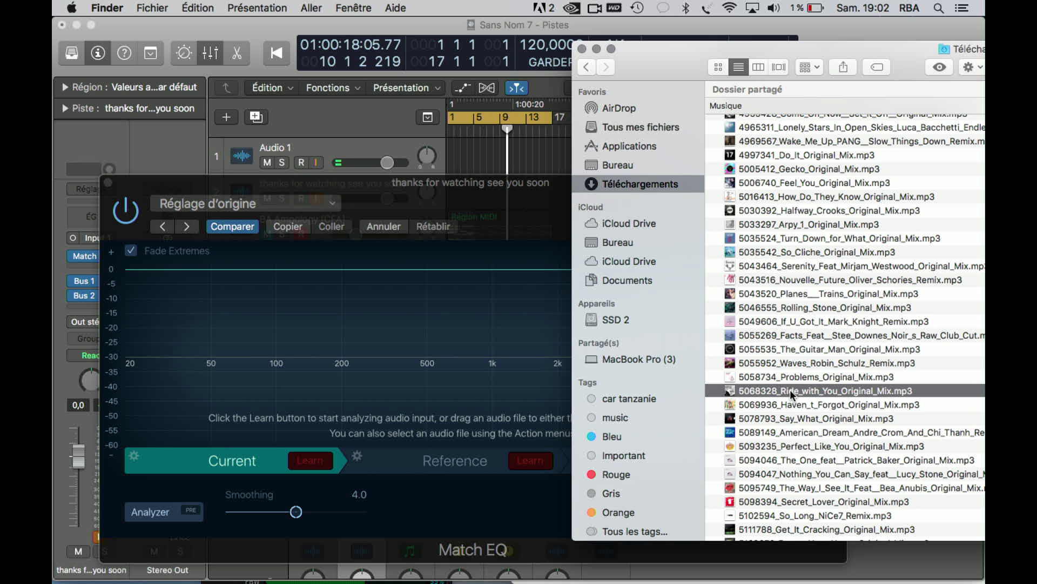
drag(790, 388, 328, 388)
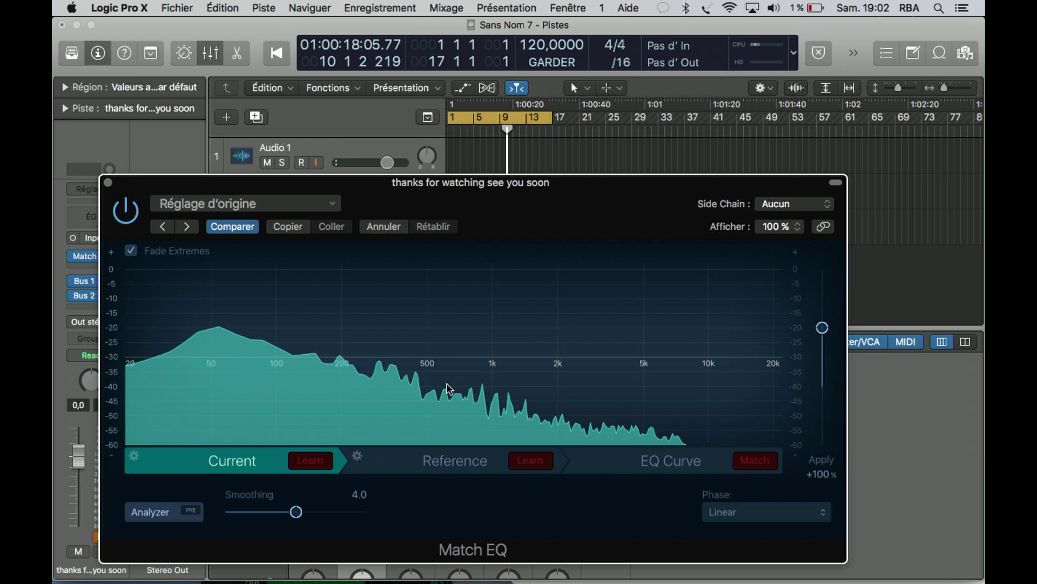
Step: Check the Reference view, return to Current, and play the project from its start
click(439, 473)
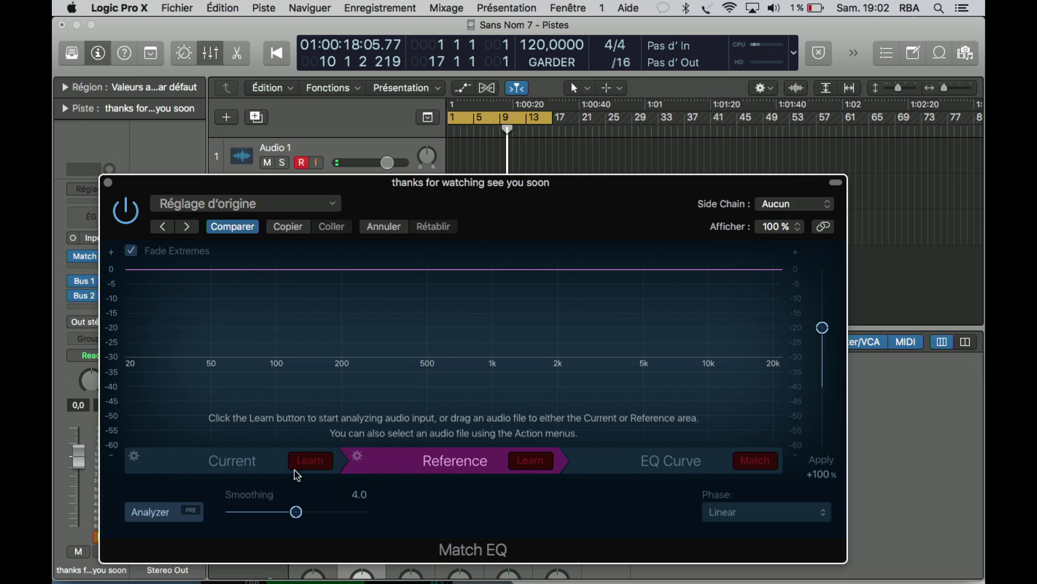
click(229, 468)
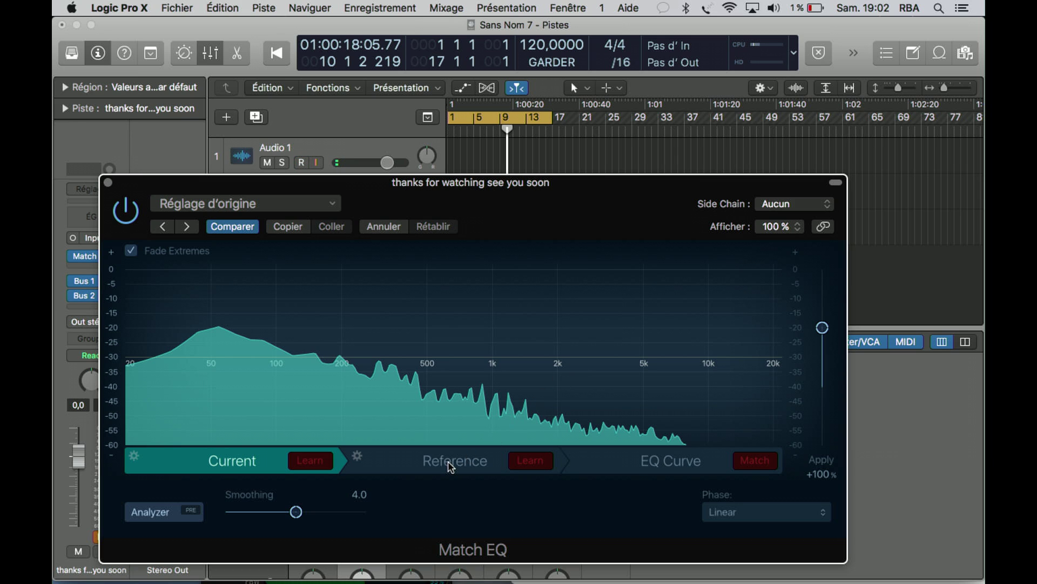
key(space)
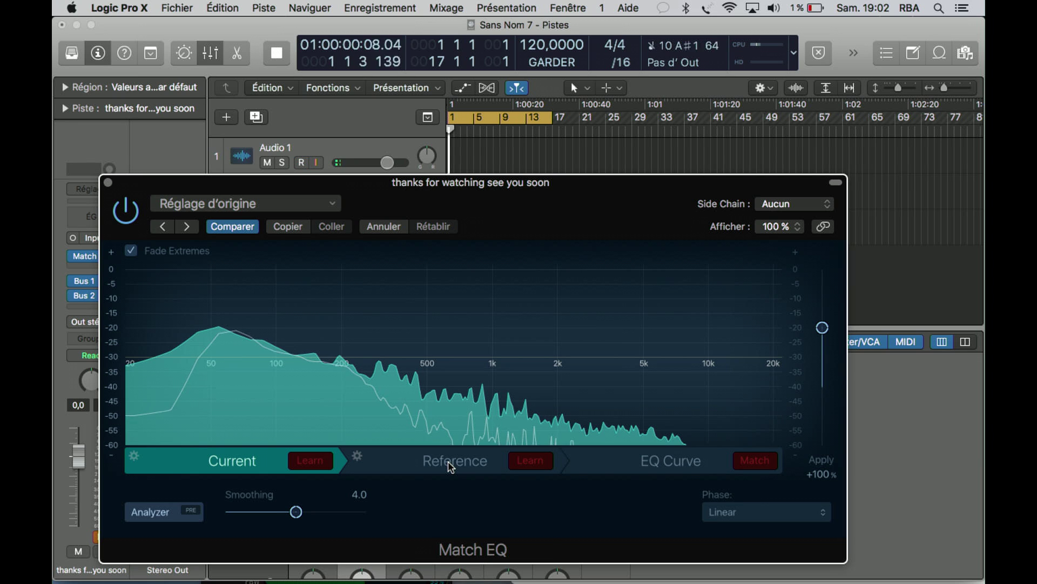
Step: Relearn both the Current and Reference spectra in Match EQ during playback
click(303, 461)
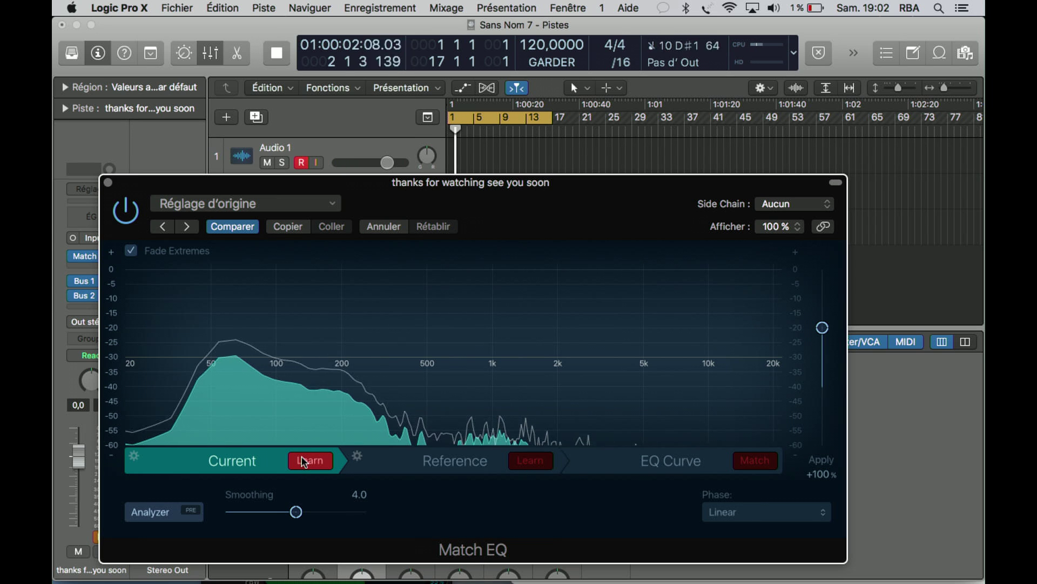
click(462, 470)
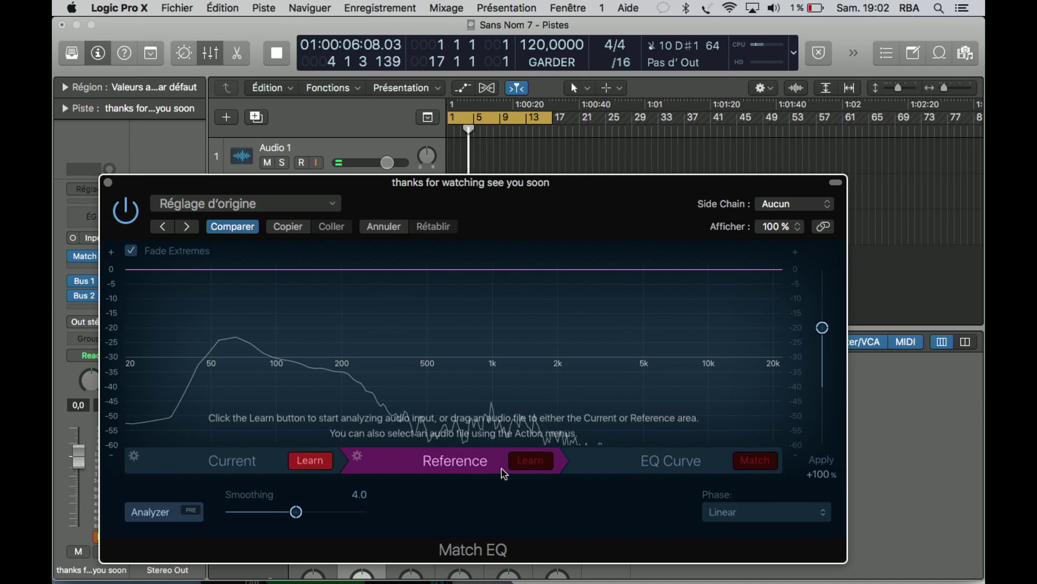
click(531, 462)
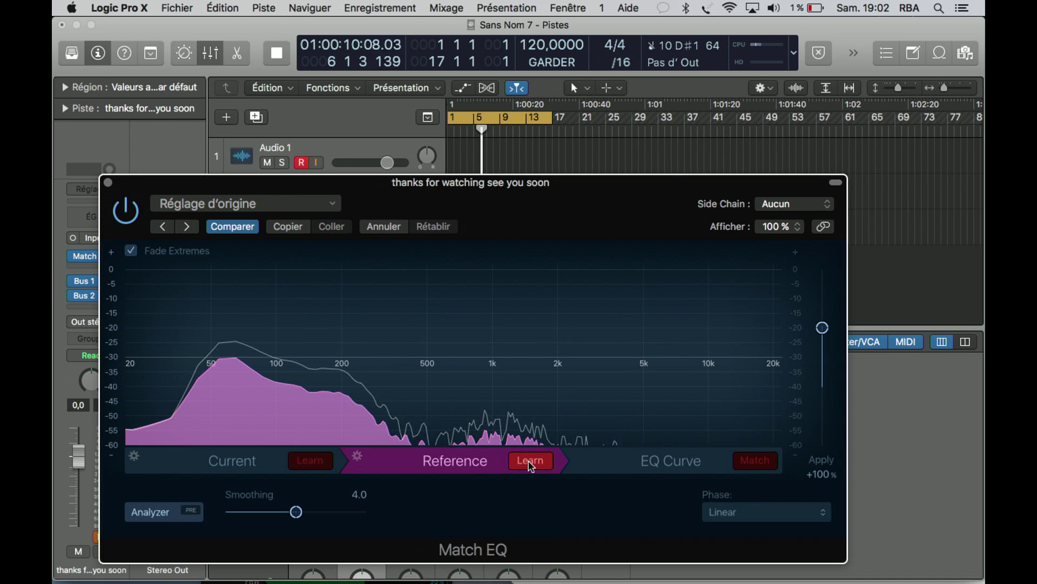
click(219, 460)
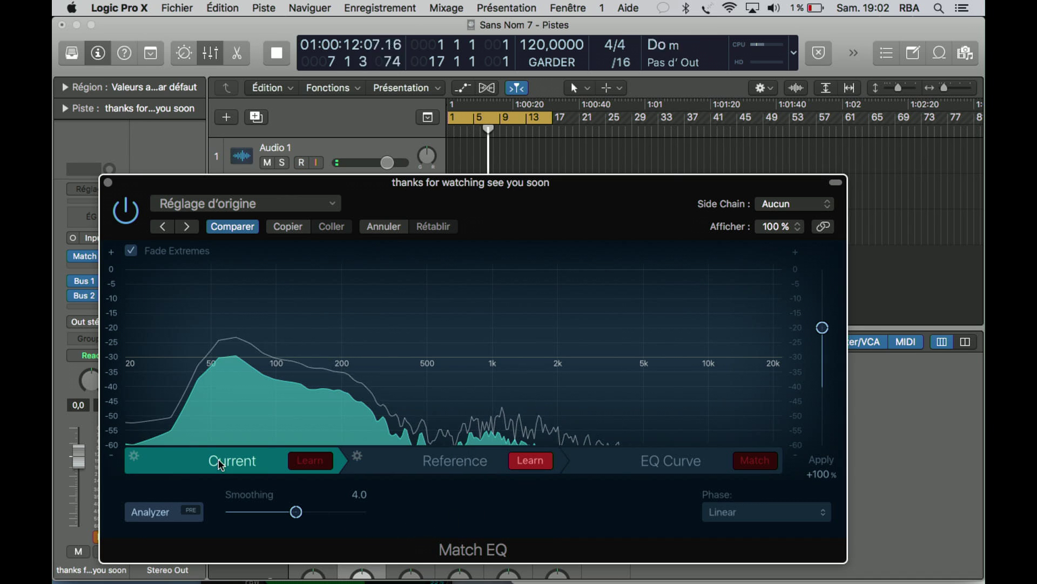
Step: Match Current to Reference in the EQ Curve view, stop playback, and return to Current
click(665, 466)
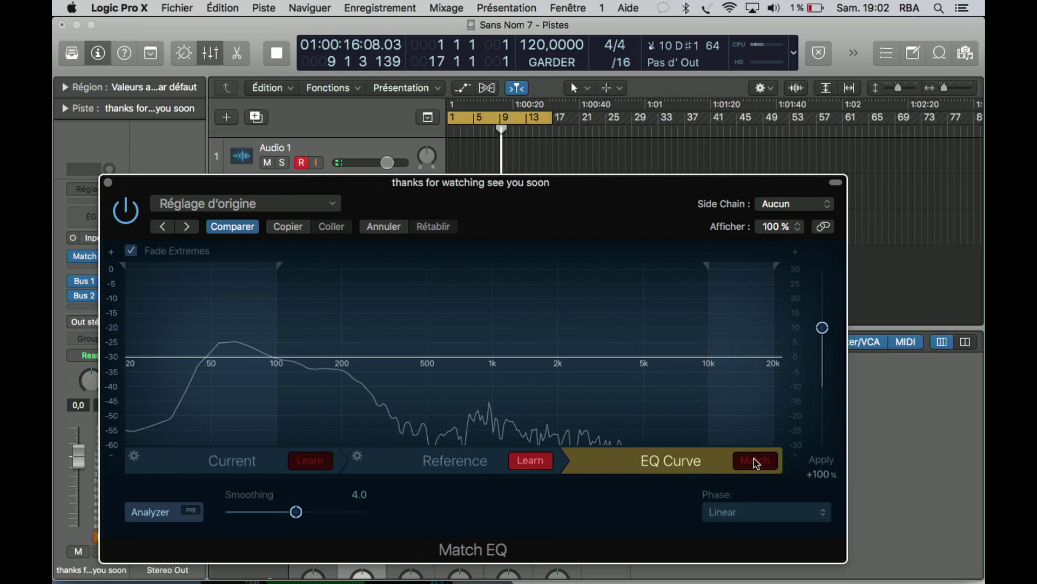
click(755, 461)
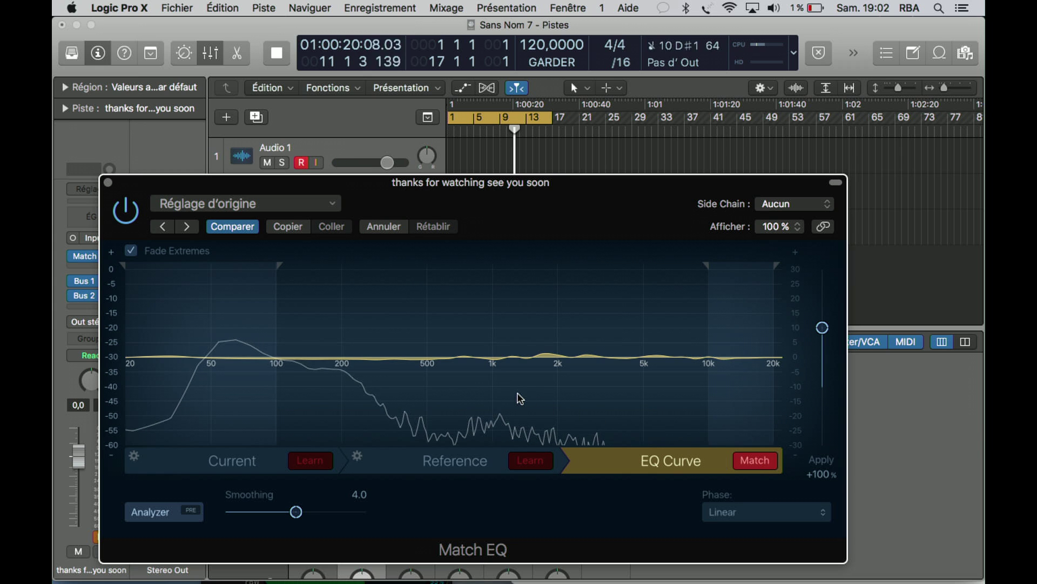
key(space)
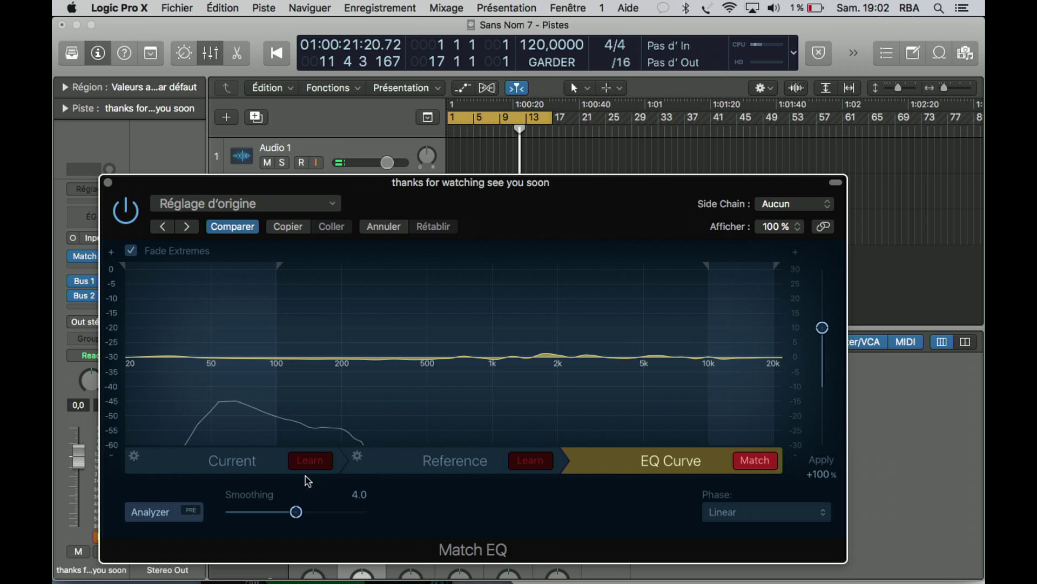
click(250, 462)
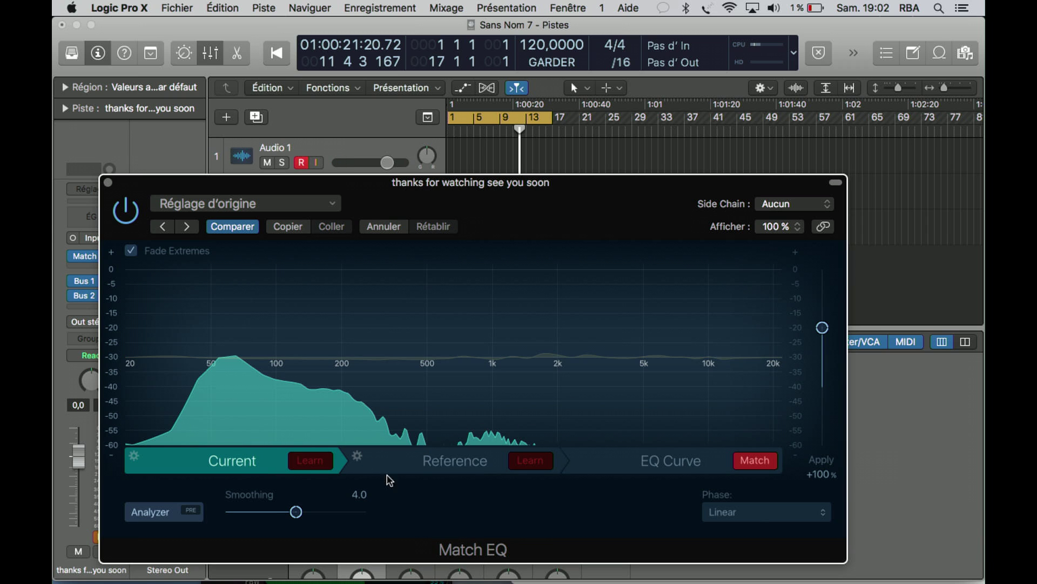
Step: Display the Reference section in Match EQ, keeping the nearly flat matching curve
click(445, 465)
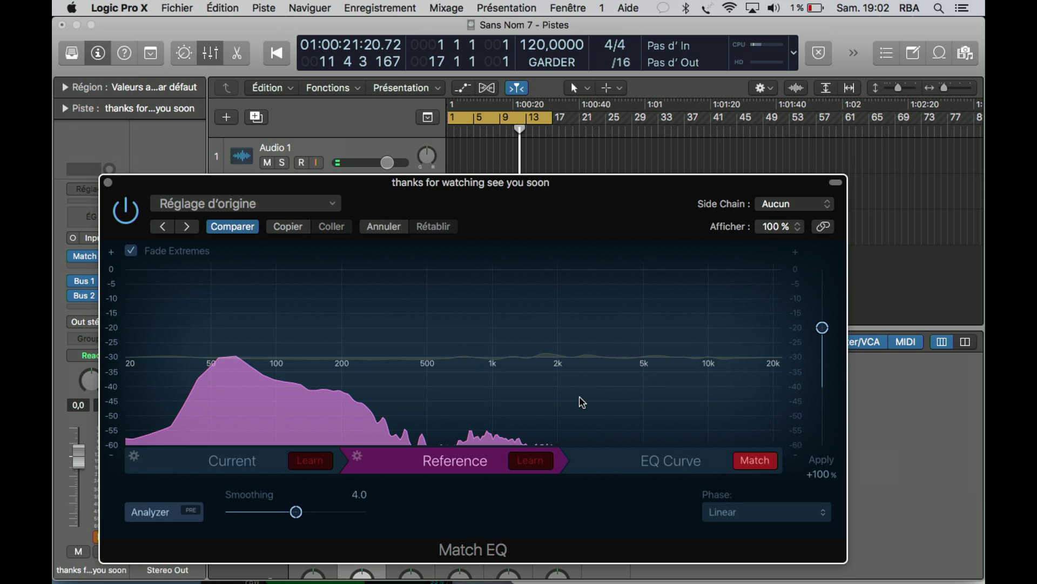
mouse_move(767, 581)
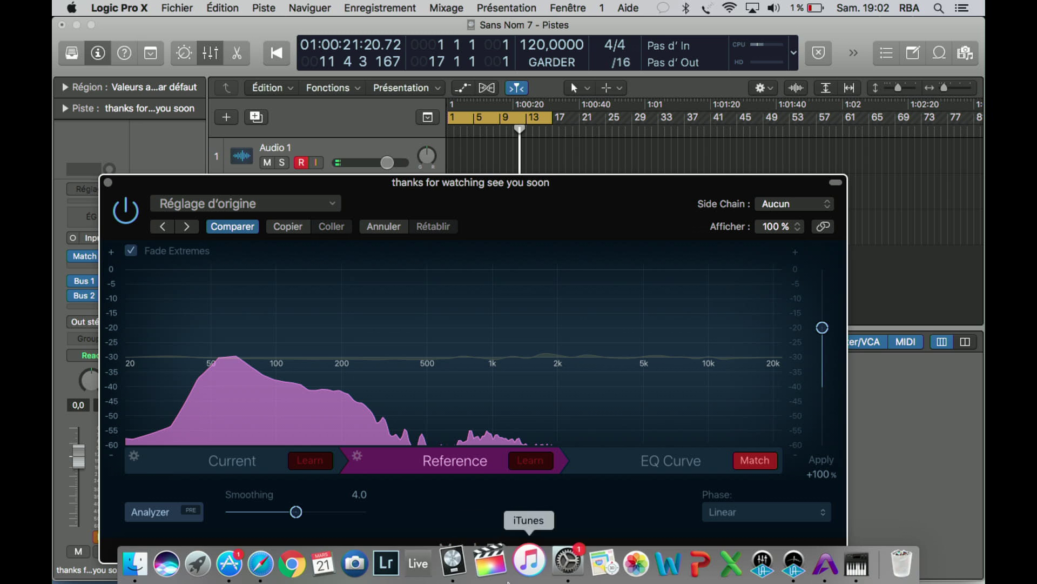
Step: Load 5068328_Ride_with_You_Original_Mix.mp3 from Téléchargements onto the Match EQ graph as the Reference
click(144, 565)
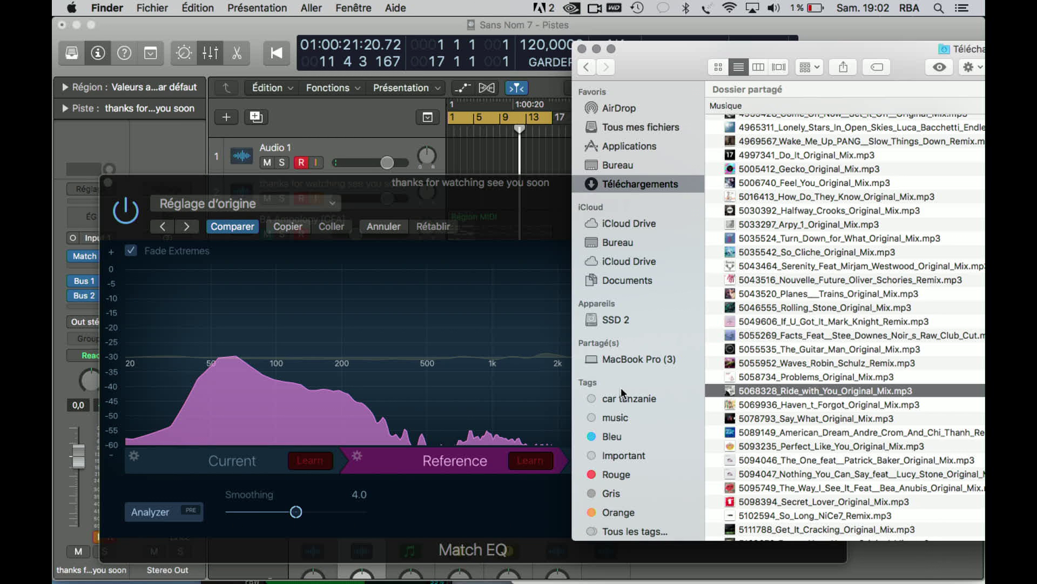
drag(767, 391, 320, 399)
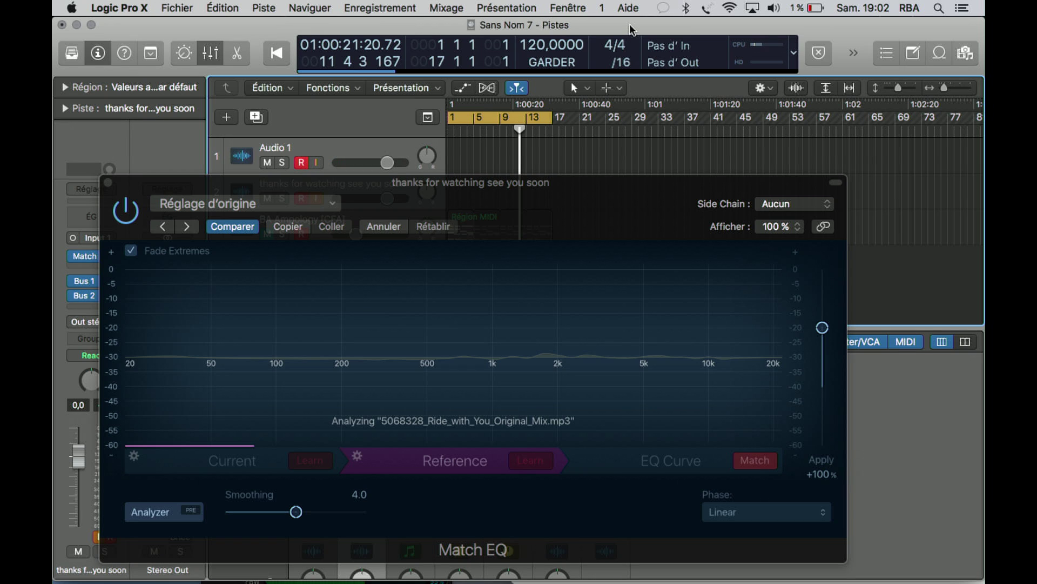
click(634, 29)
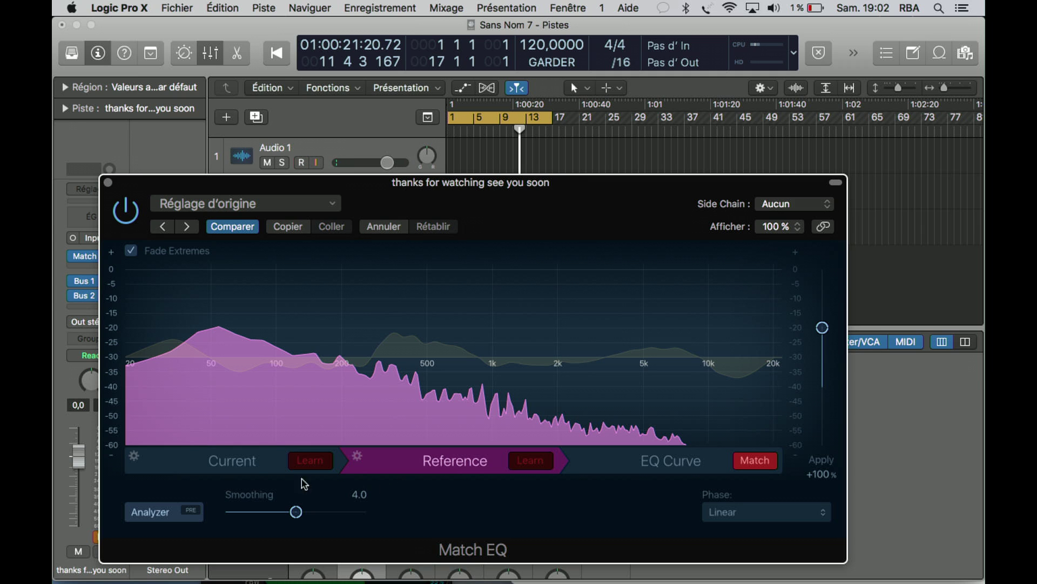
Step: Learn the track's Current spectrum while it plays, stop, and view the Reference spectrum
click(241, 469)
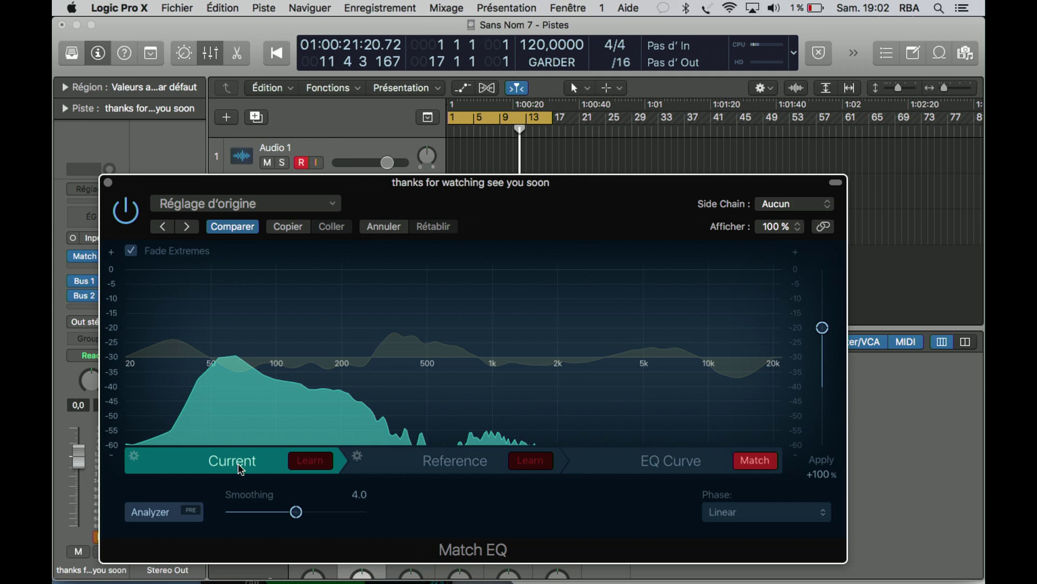
key(space)
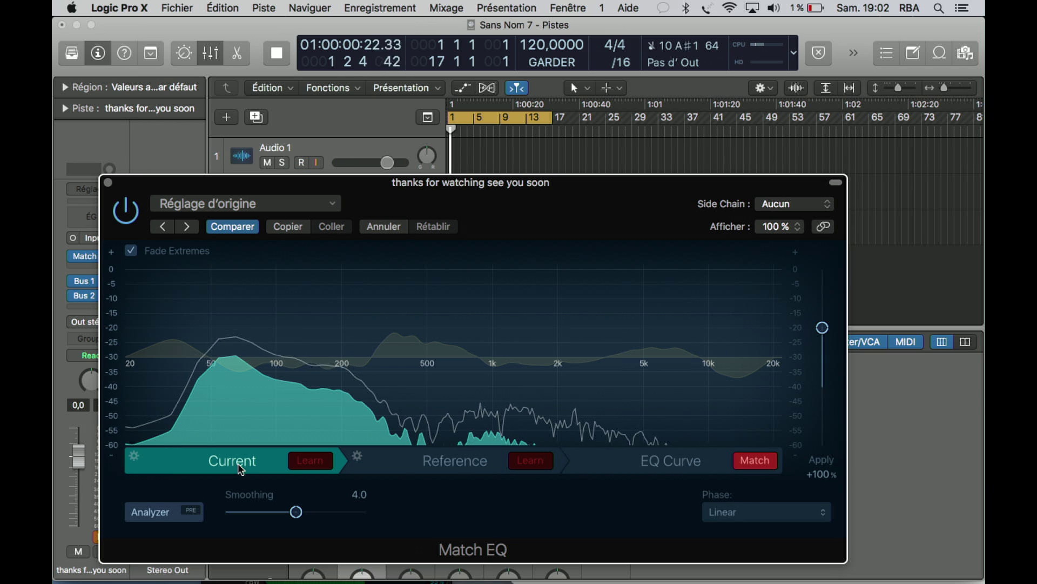
click(306, 462)
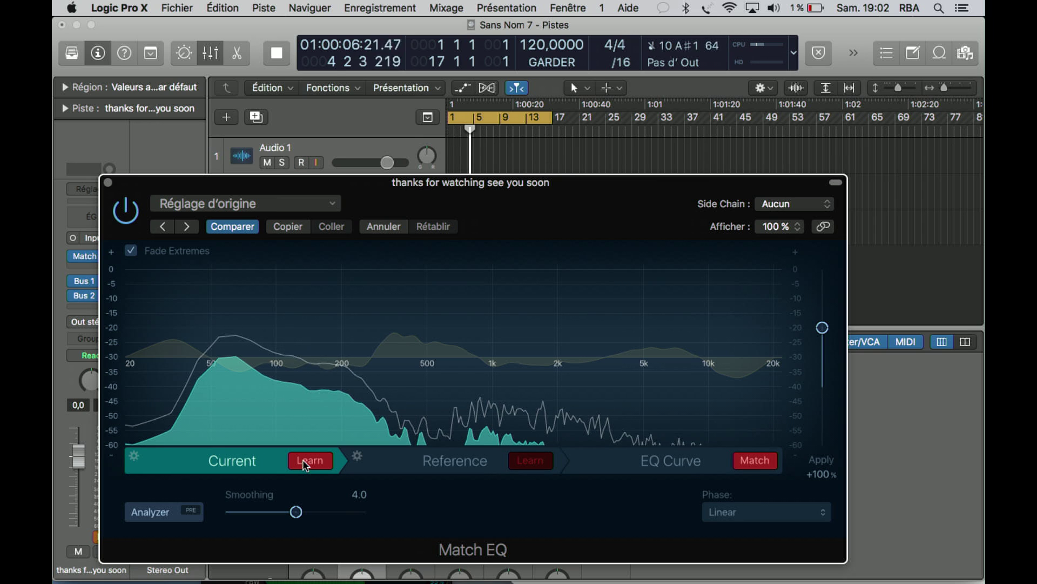
key(space)
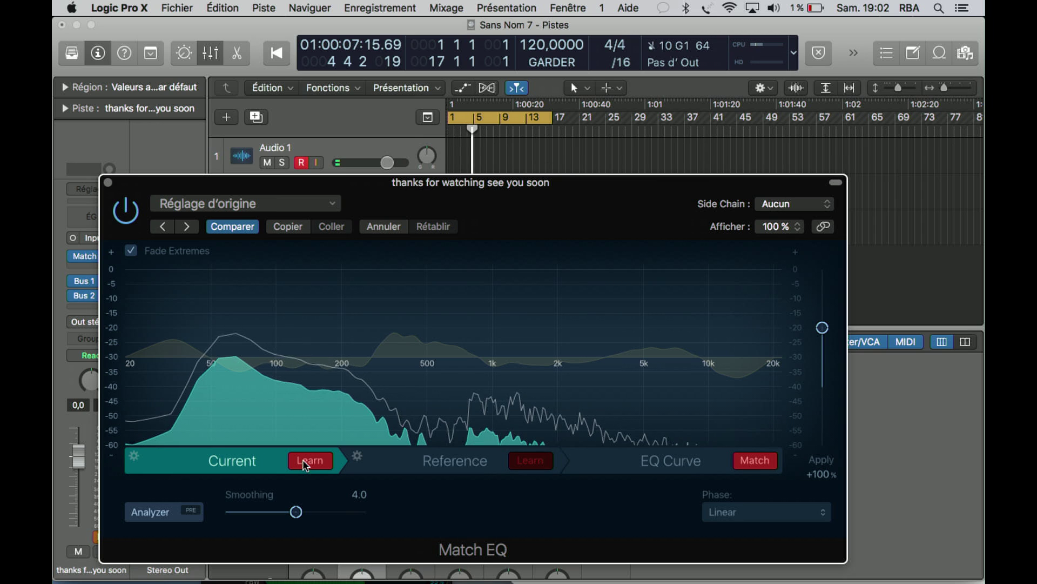
click(437, 461)
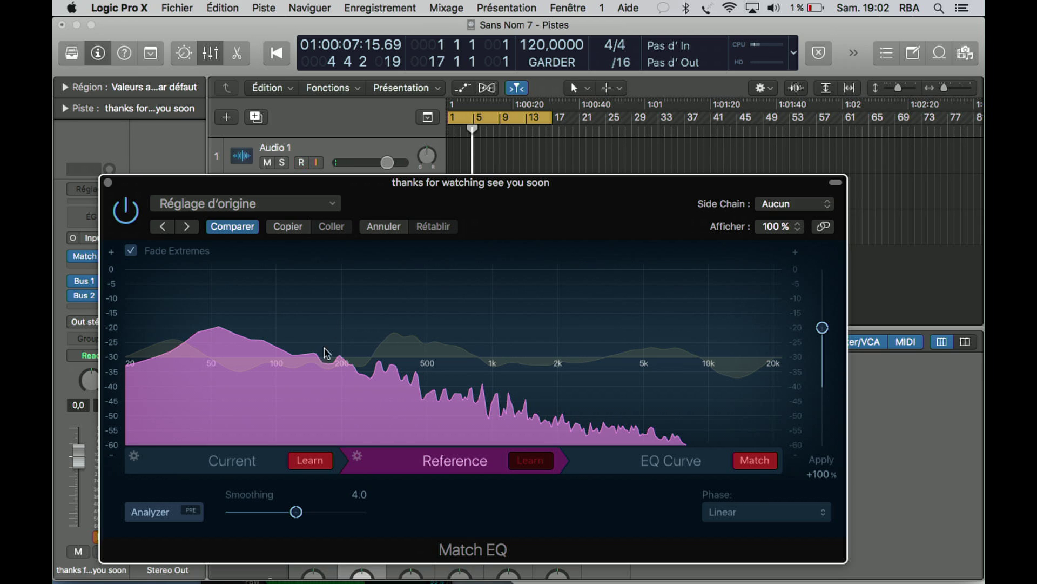
Step: Compare Current and Reference spectra, then Match to shape the EQ curve toward the reference
click(239, 461)
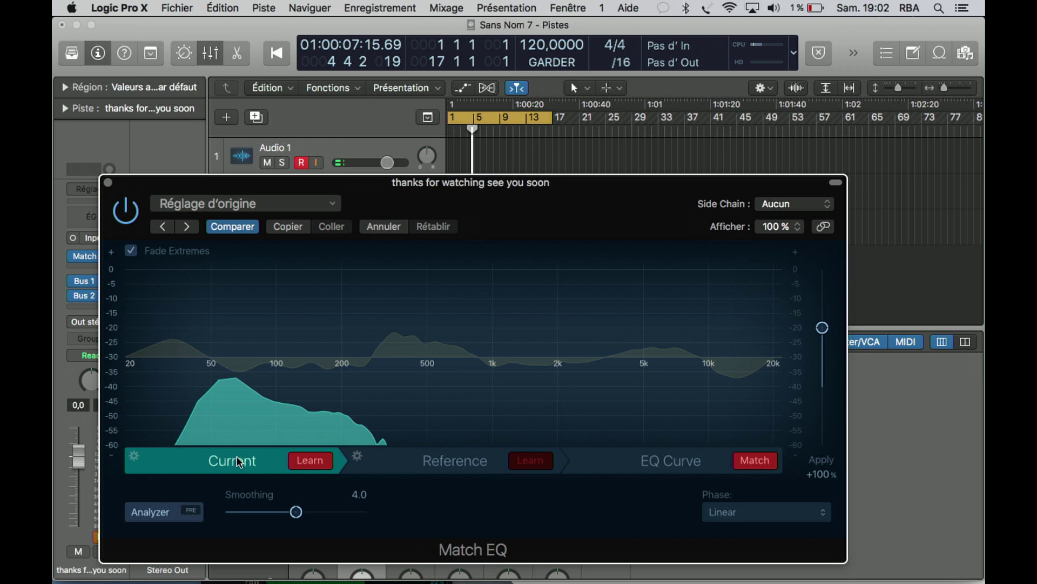
click(442, 462)
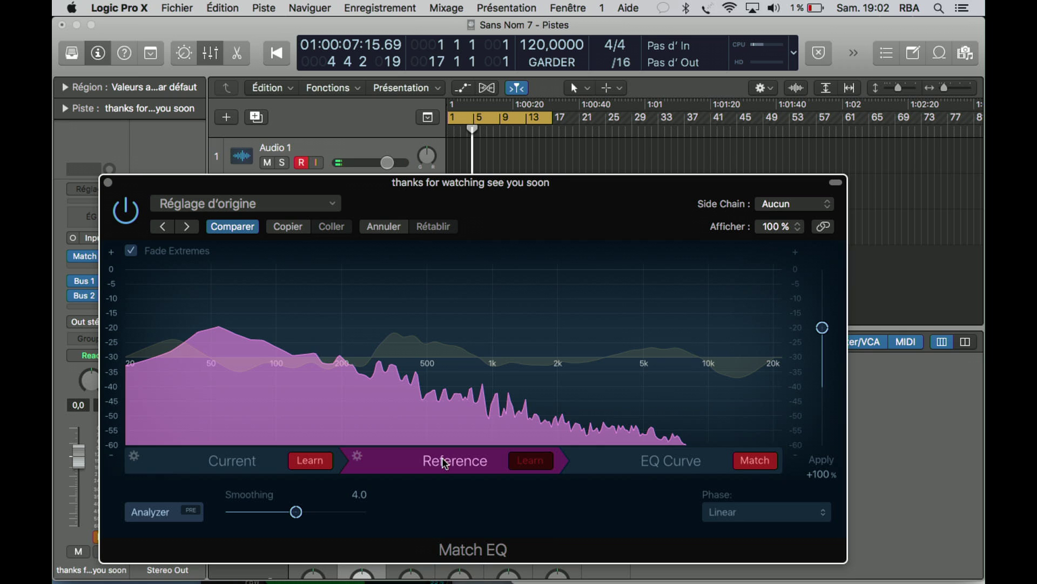
click(642, 471)
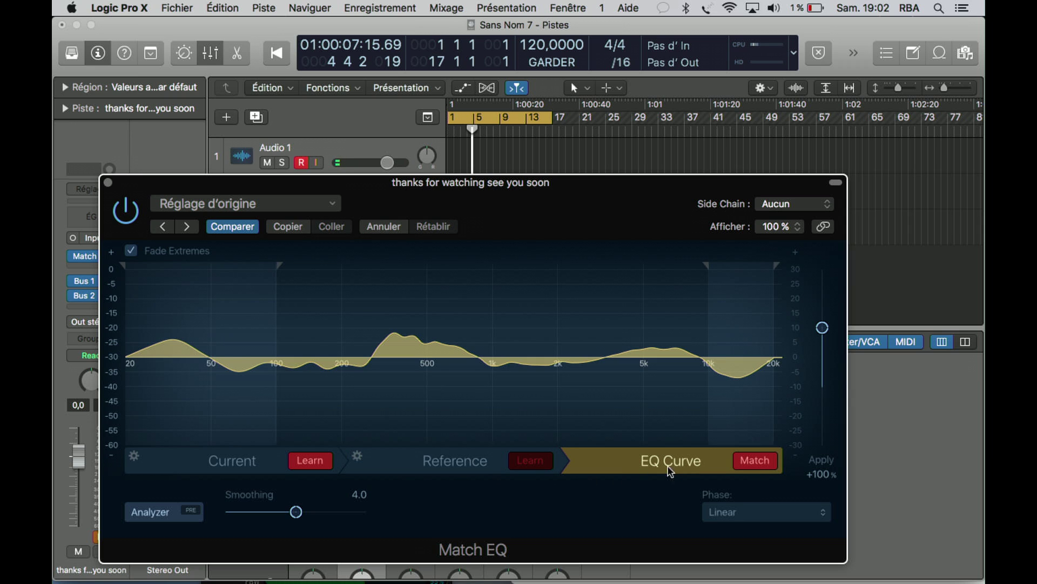
click(758, 460)
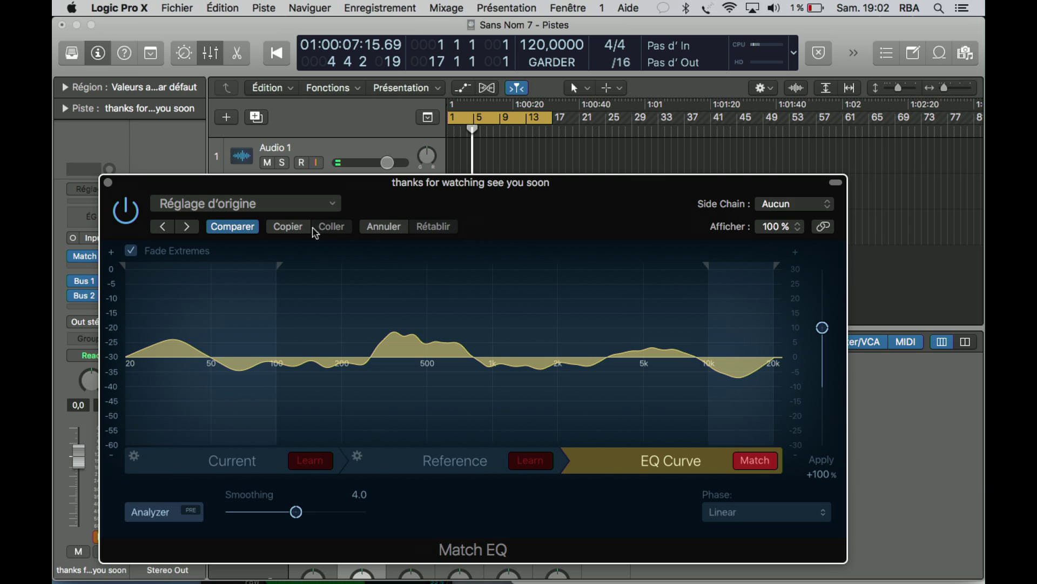
click(309, 202)
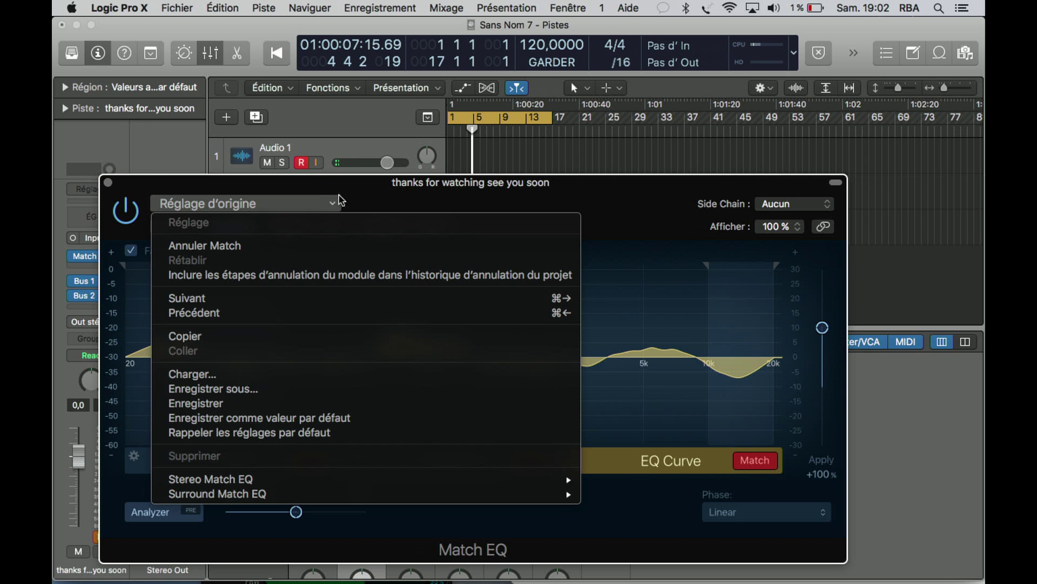
click(423, 194)
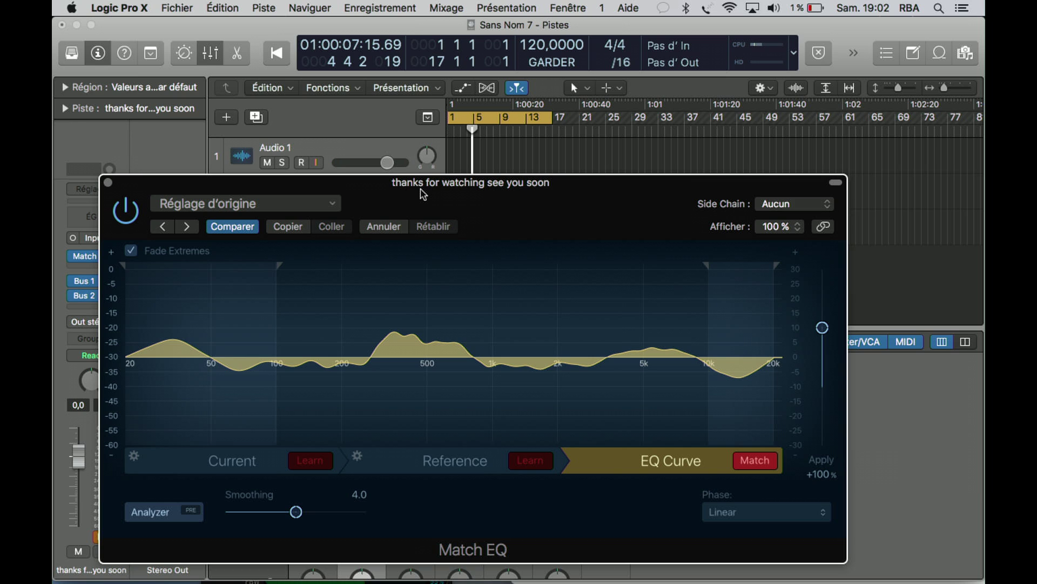